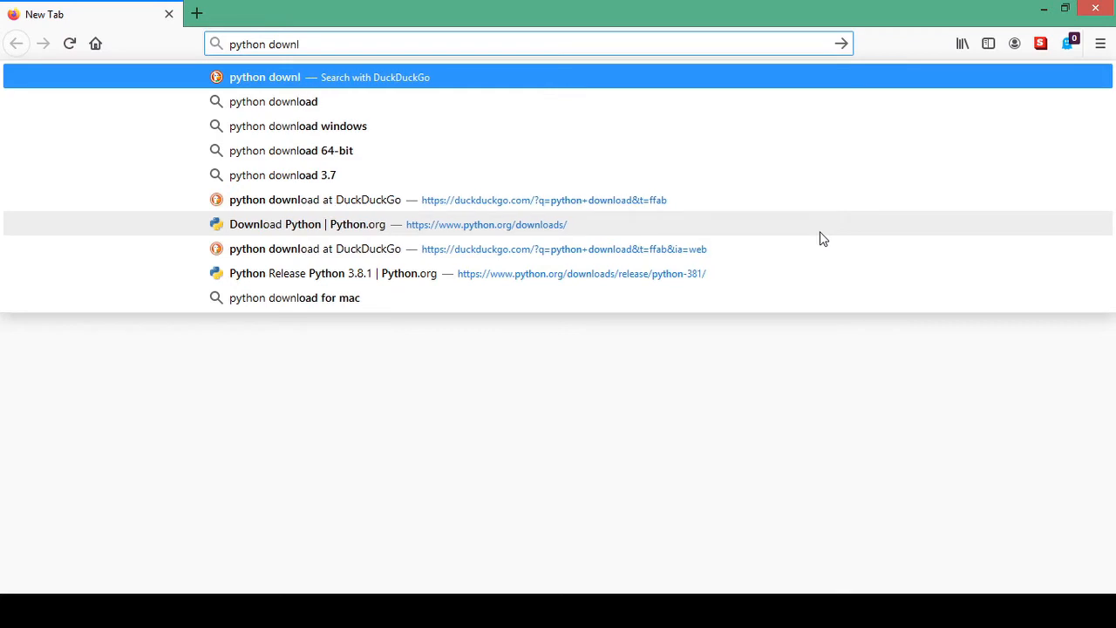
# Search the web for "python download" and open the Python 3.8.1 release page on Python.org.
pyautogui.press('Return')
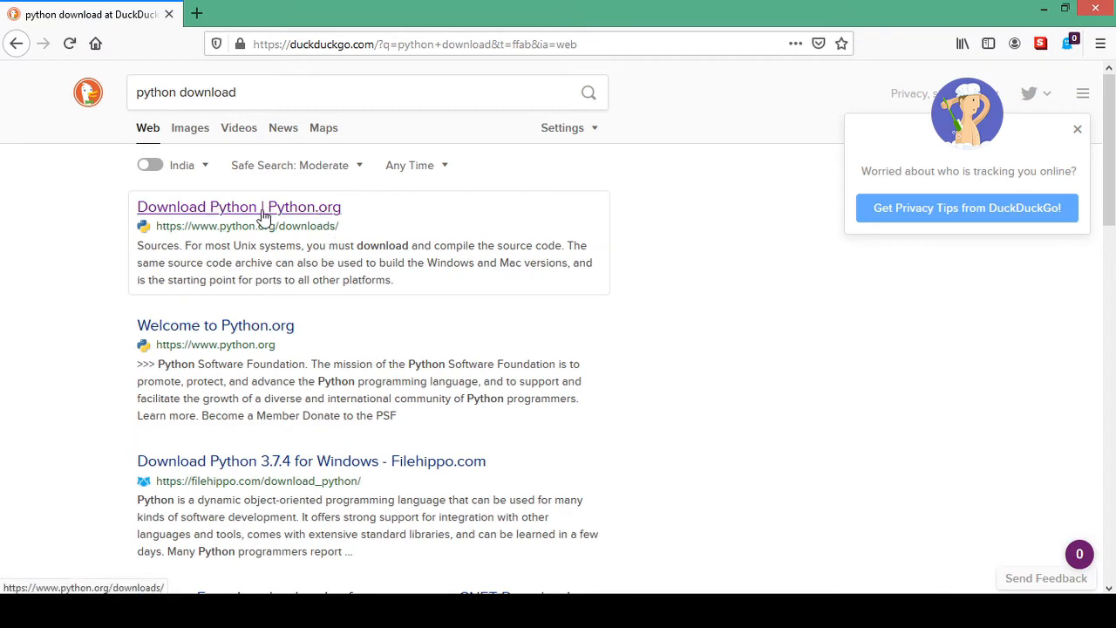
pyautogui.click(305, 211)
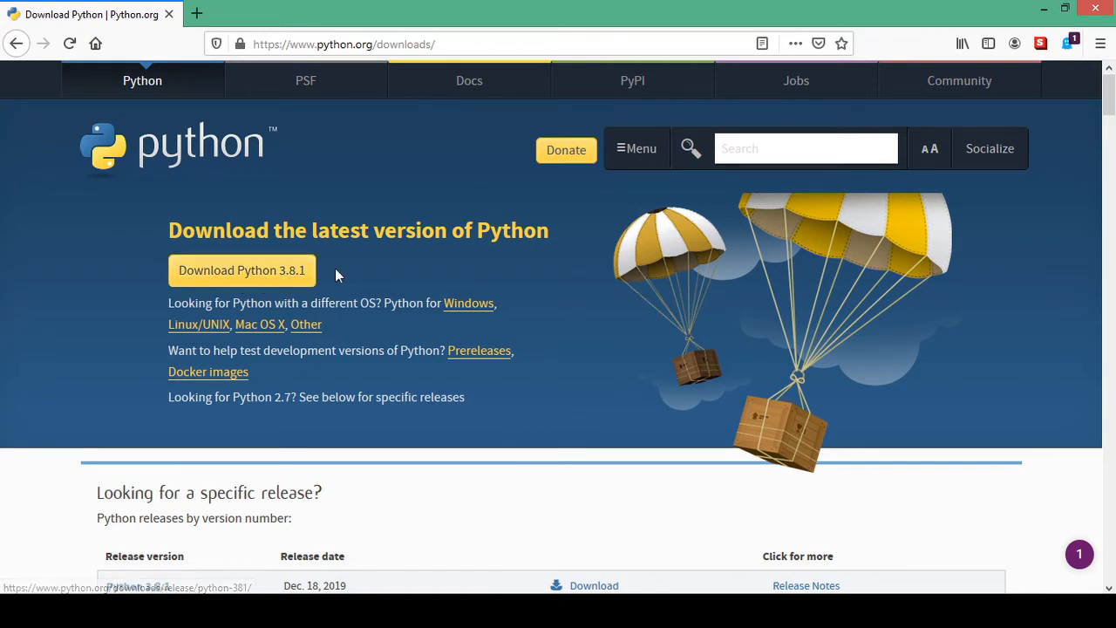
pyautogui.click(261, 276)
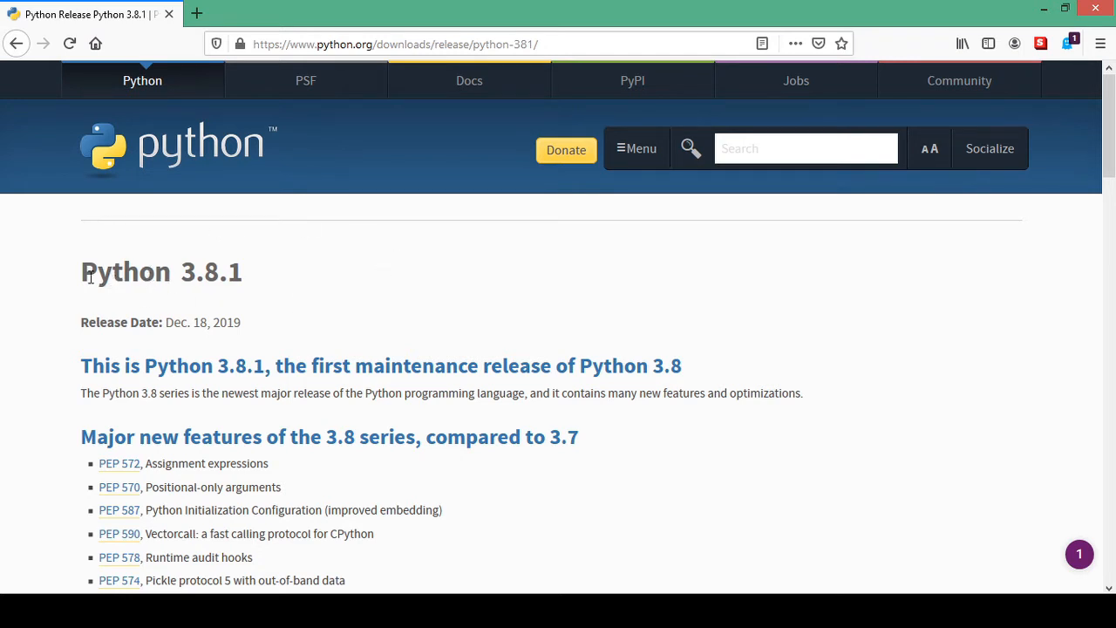
# Examine the Python 3.8.1 release page down to the Files section with the installers for each operating system.
pyautogui.moveTo(81, 272); pyautogui.dragTo(245, 272)
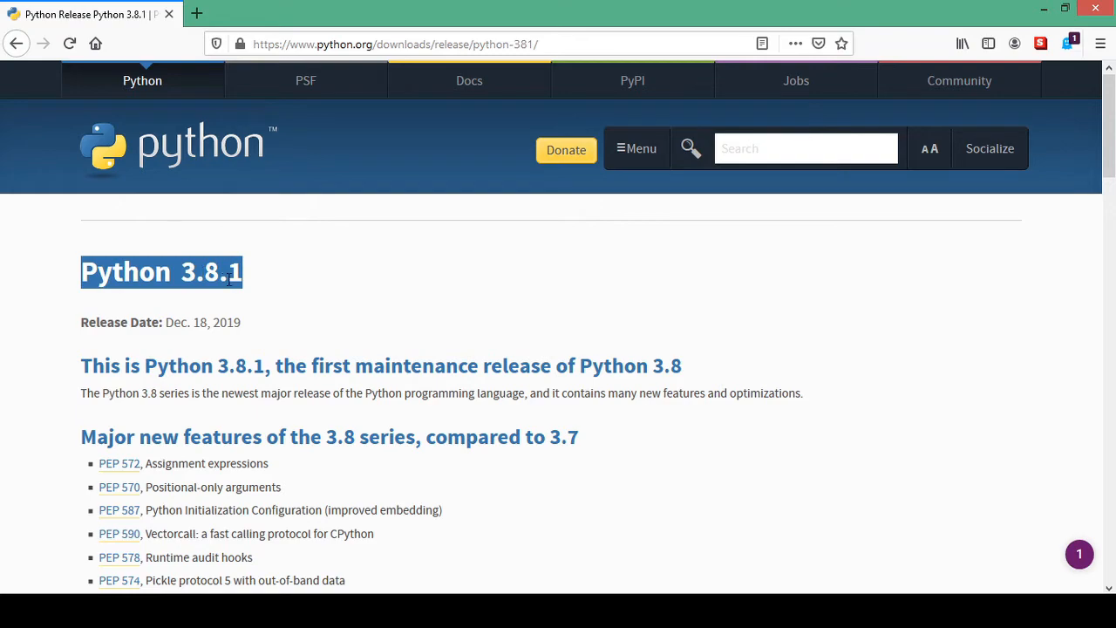
pyautogui.click(253, 288)
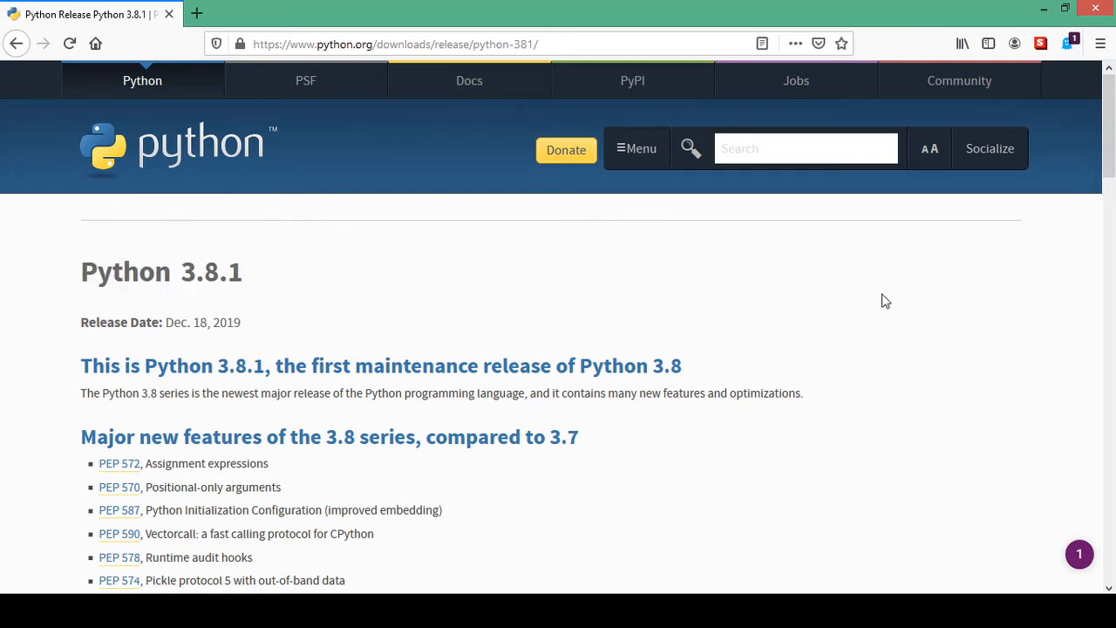
pyautogui.scroll(-9, 883, 301)
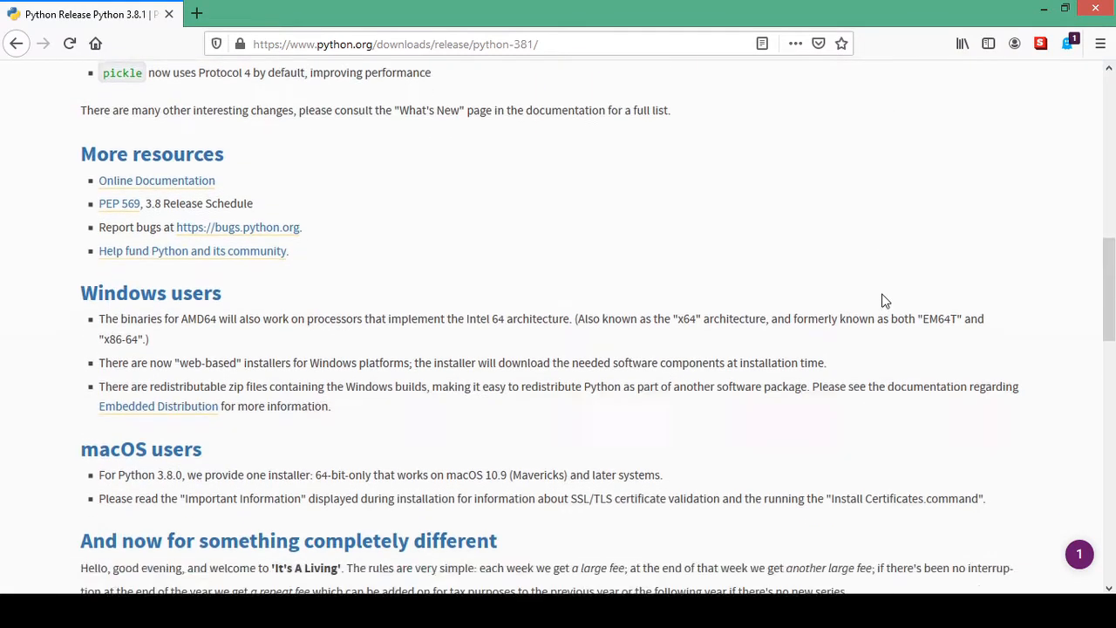
pyautogui.scroll(-7, 882, 301)
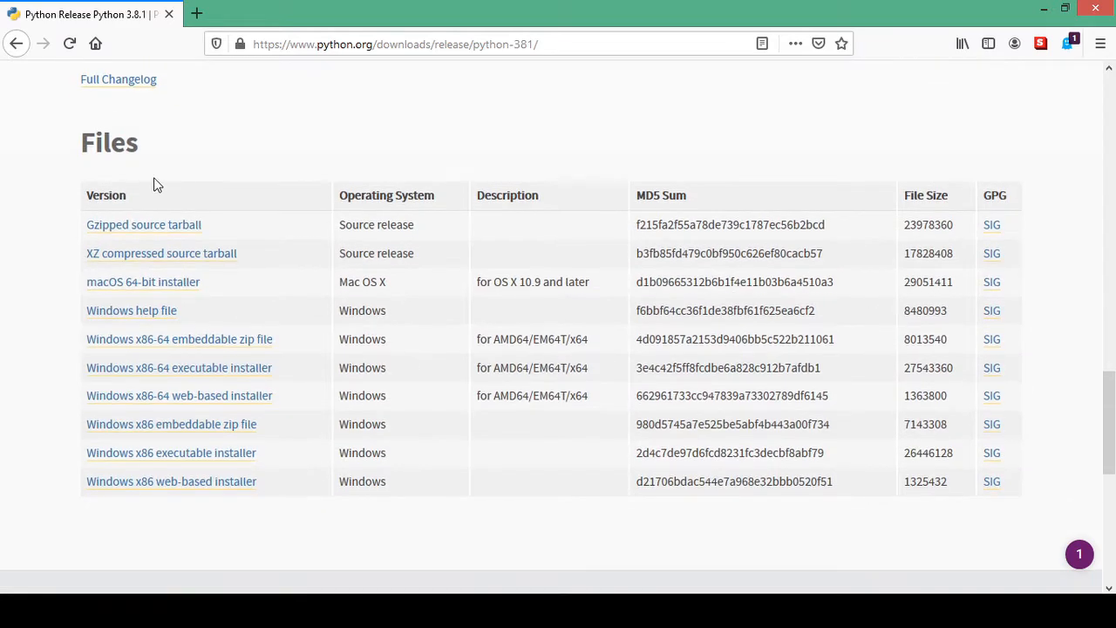
pyautogui.moveTo(84, 144); pyautogui.dragTo(171, 148)
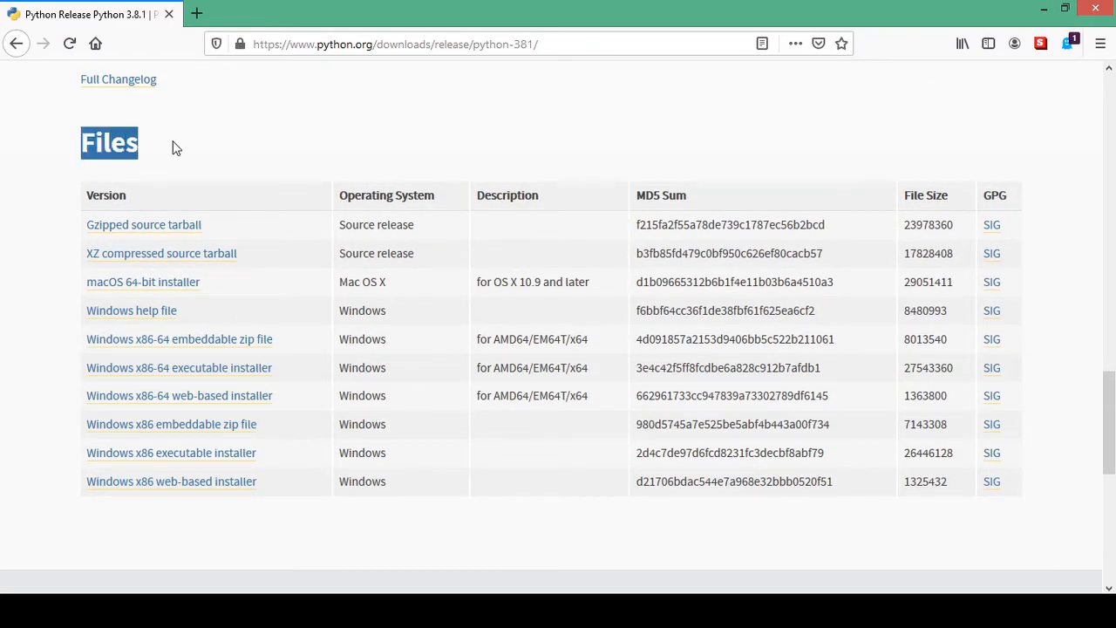
pyautogui.click(162, 160)
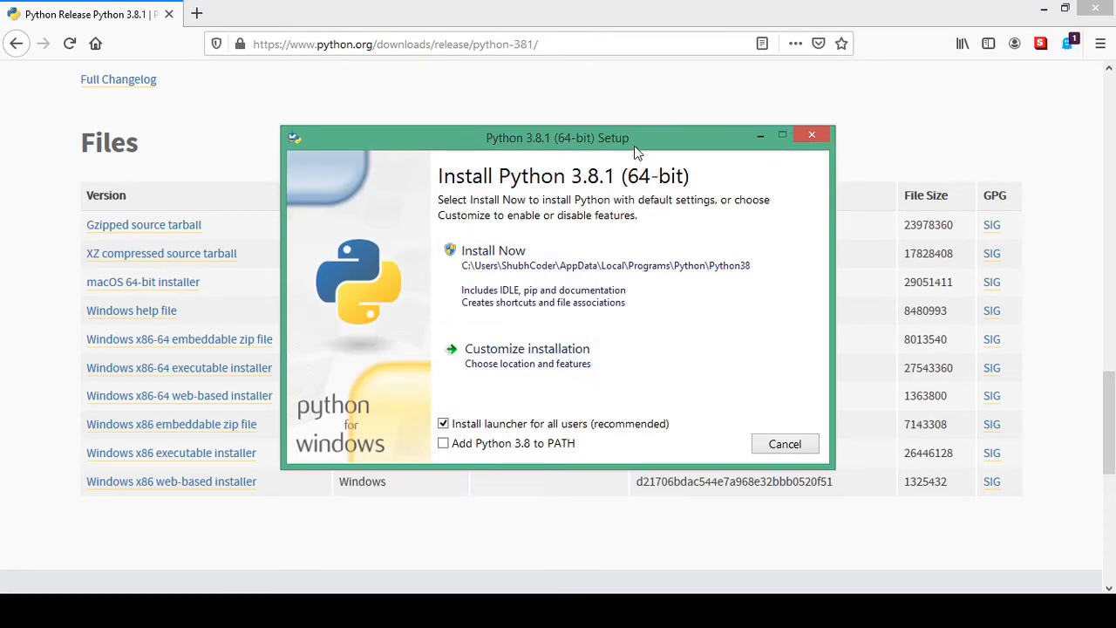
# Choose a customized installation with Python 3.8 added to PATH and accept all the optional features.
pyautogui.moveTo(638, 136); pyautogui.dragTo(602, 118)
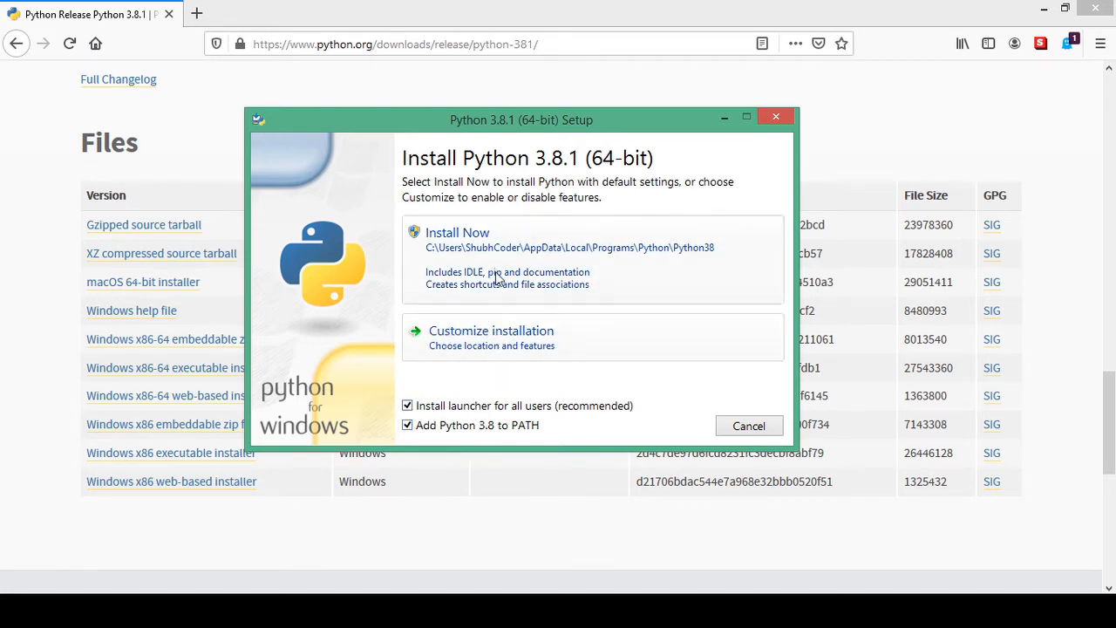
pyautogui.click(511, 342)
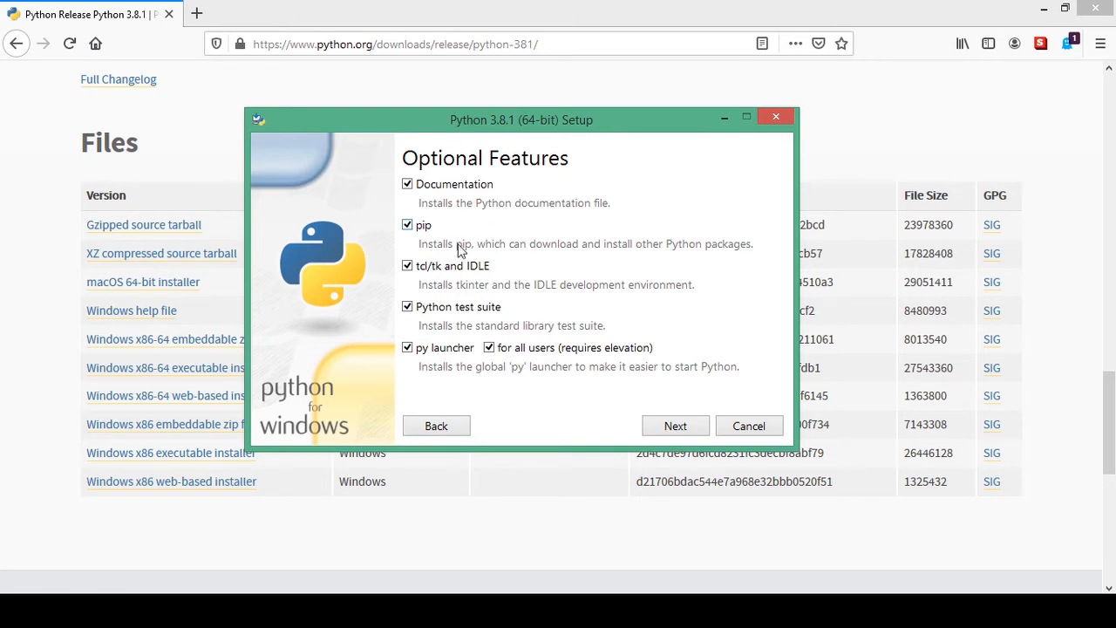
pyautogui.click(675, 427)
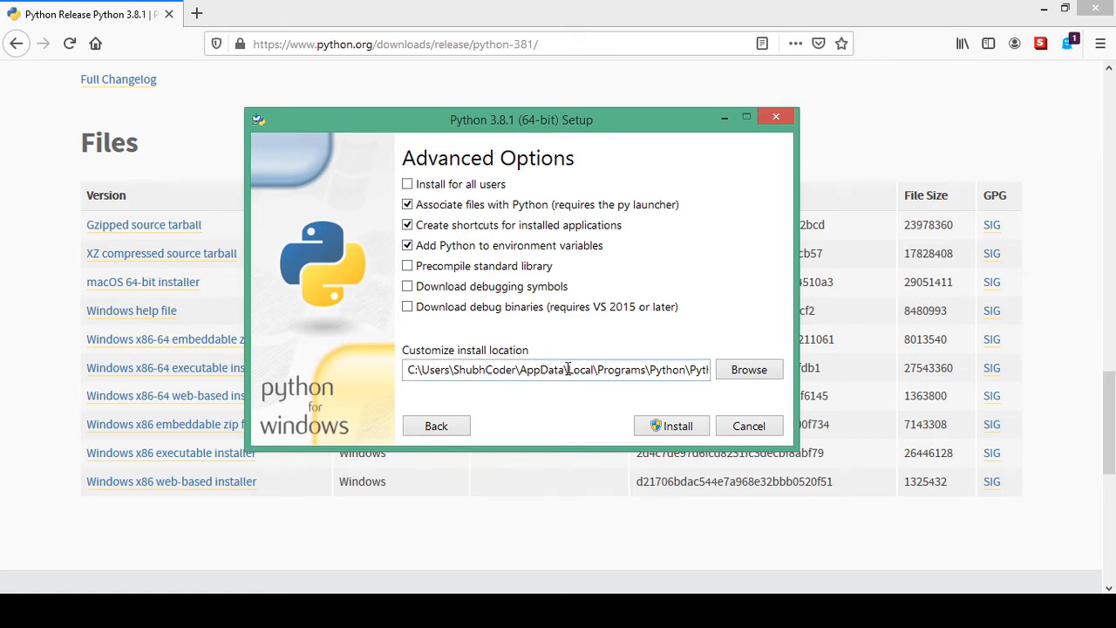
# Browse for a custom install location and expand the New Volume (D:) drive under This PC.
pyautogui.click(737, 373)
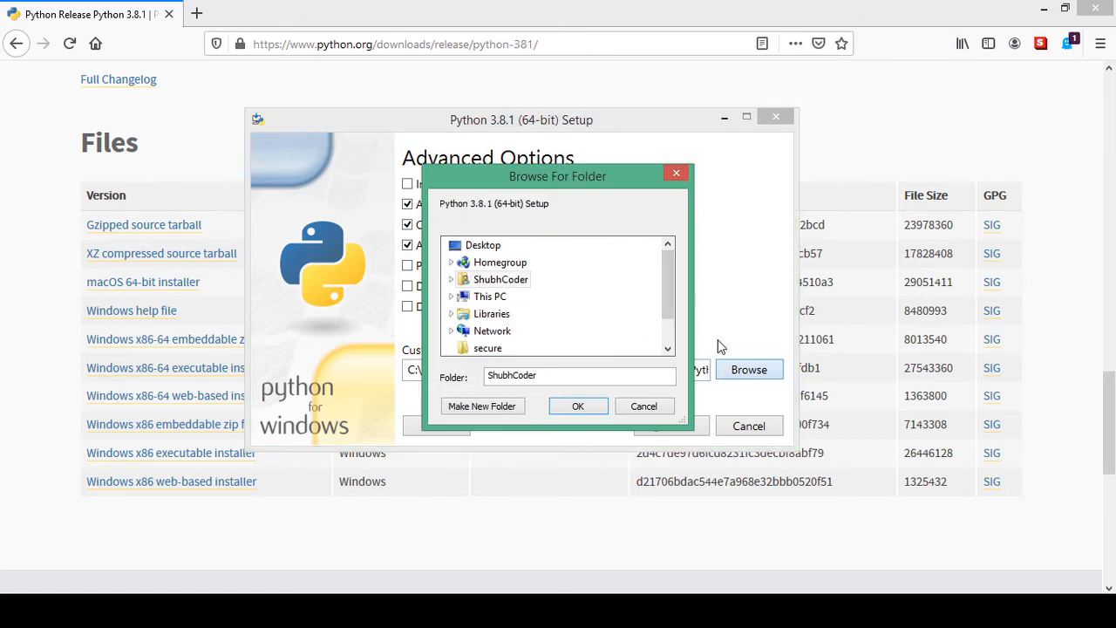
pyautogui.click(451, 297)
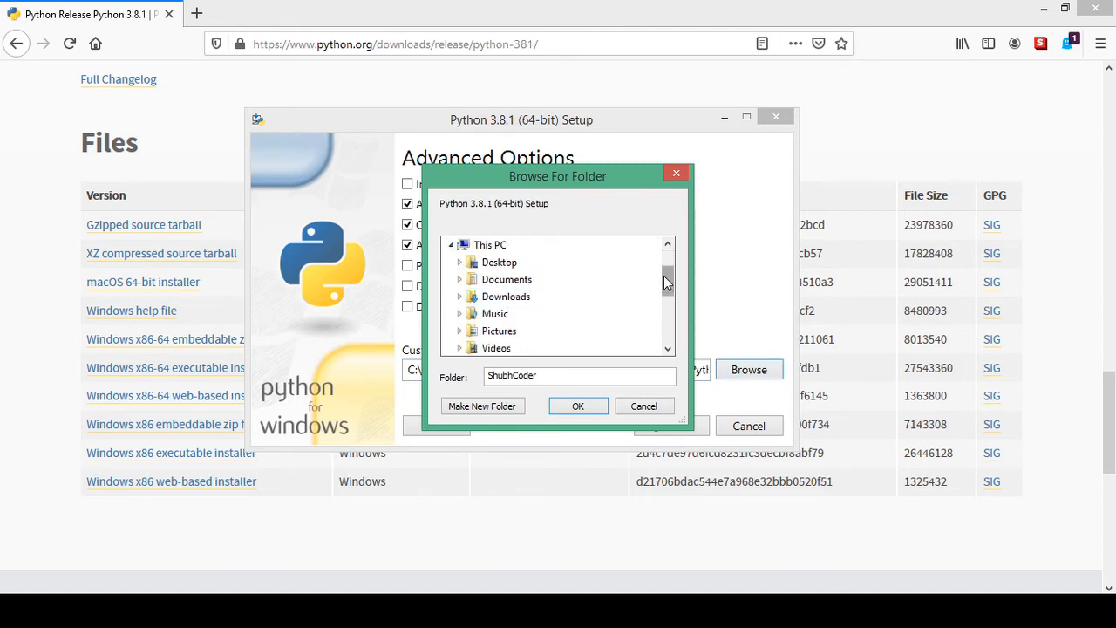
pyautogui.scroll(-1, 668, 279)
pyautogui.moveTo(593, 181); pyautogui.dragTo(732, 170)
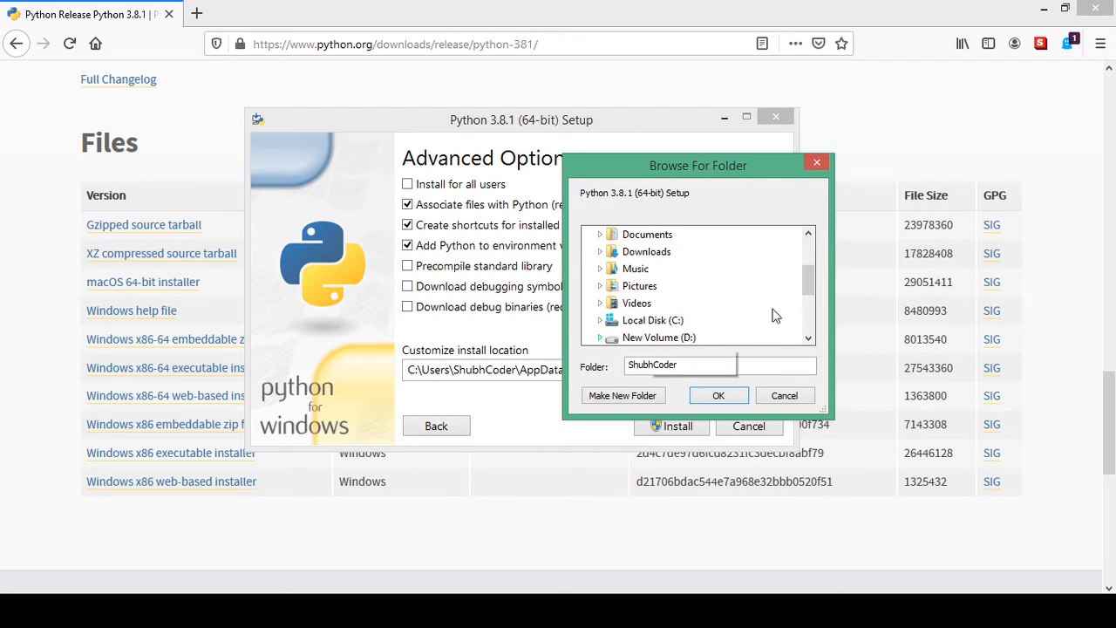
pyautogui.moveTo(637, 168); pyautogui.dragTo(461, 148)
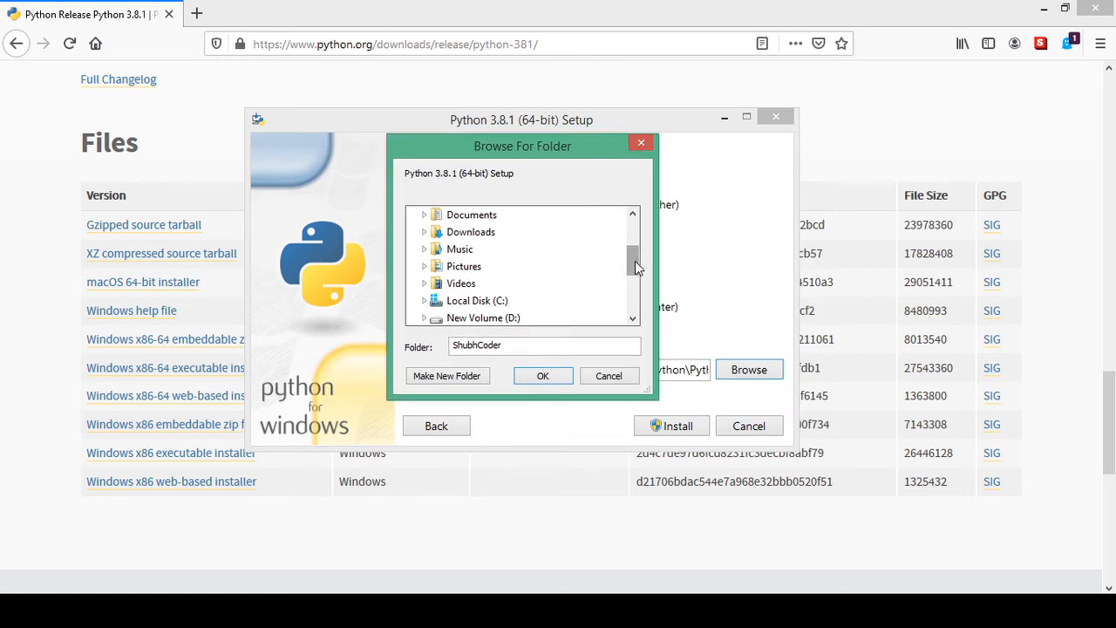
pyautogui.click(632, 318)
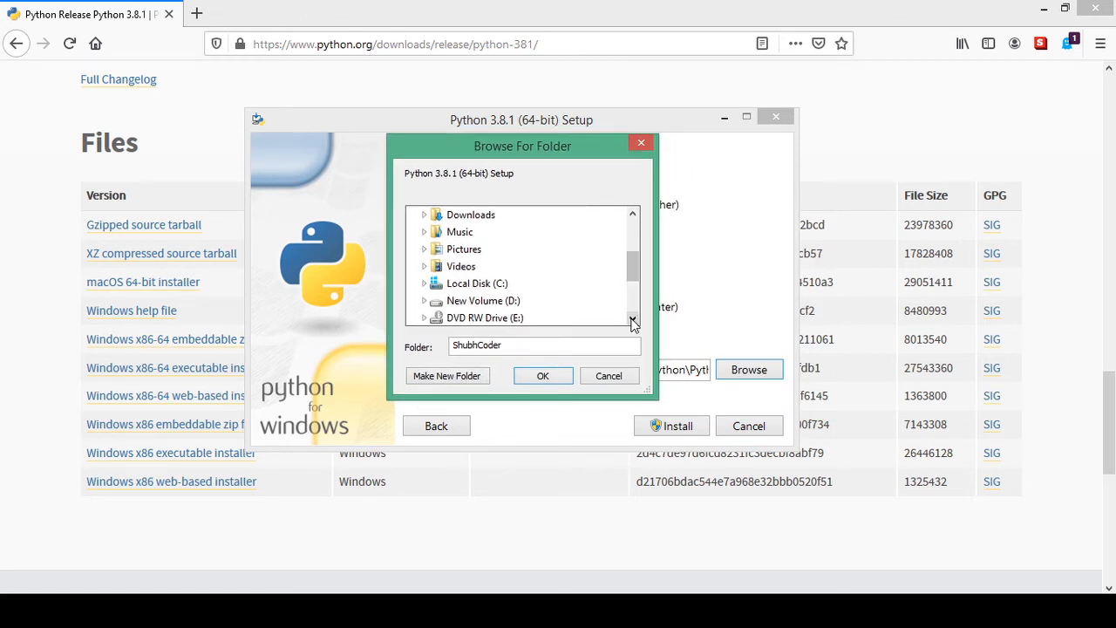
pyautogui.doubleClick(502, 304)
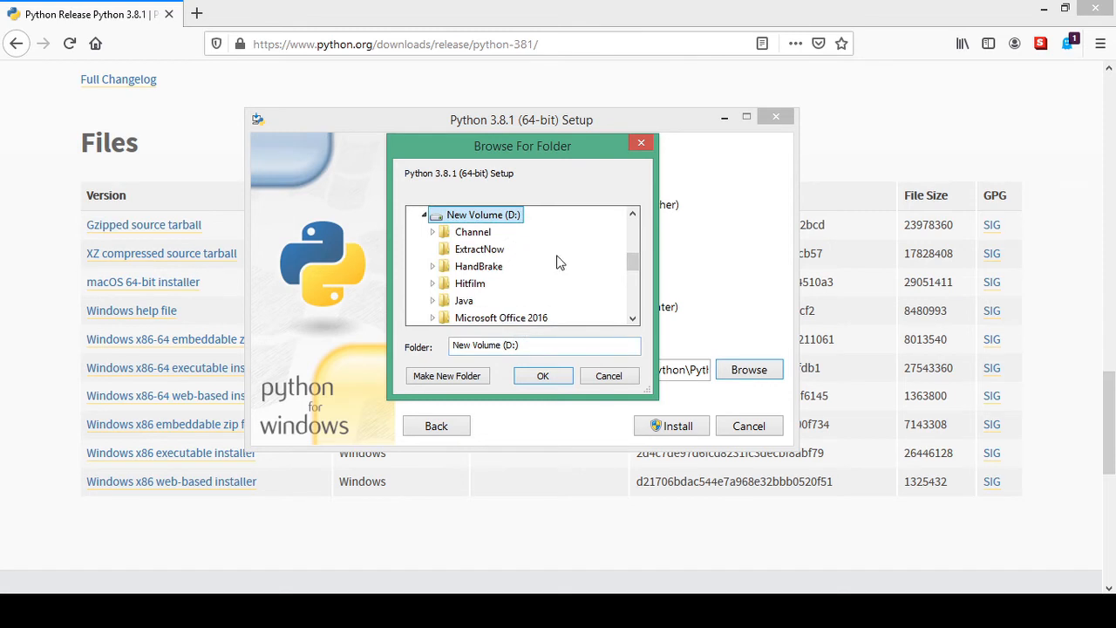
# Select the Python folder on the D: drive as install location, then install Python and close the finished setup.
pyautogui.click(632, 319)
pyautogui.click(633, 318)
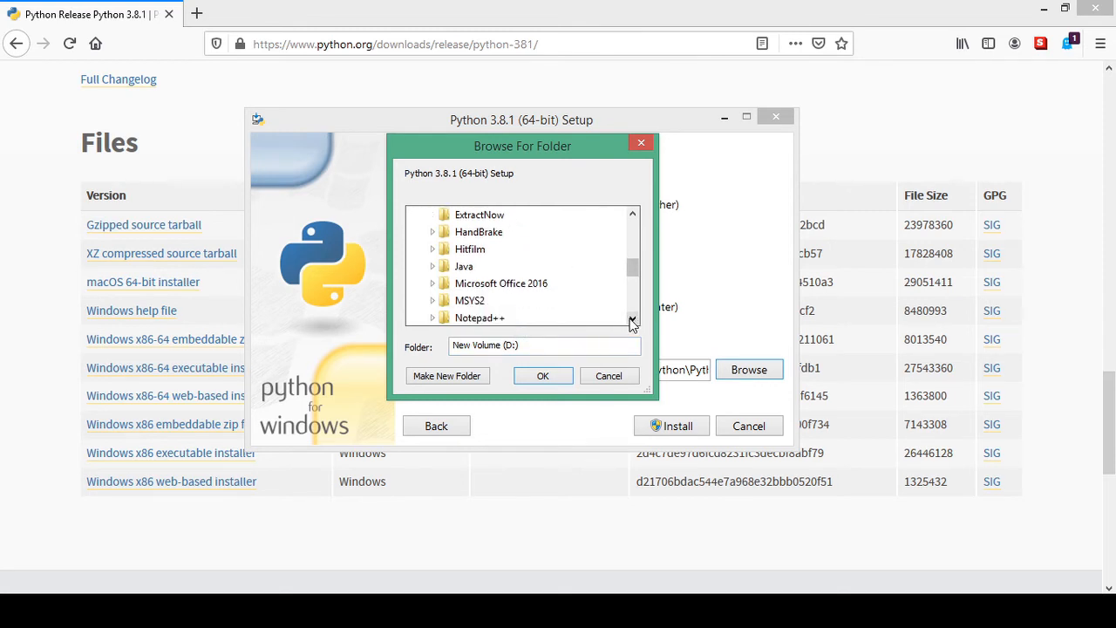
pyautogui.click(633, 318)
pyautogui.click(632, 319)
pyautogui.scroll(-2, 547, 262)
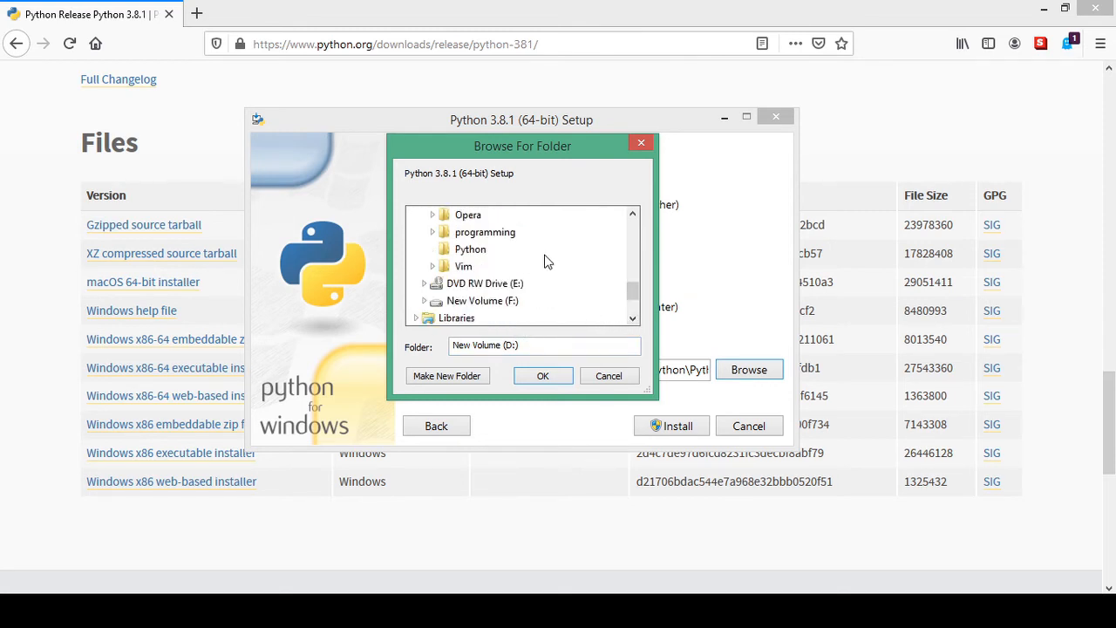
pyautogui.click(471, 250)
pyautogui.click(542, 375)
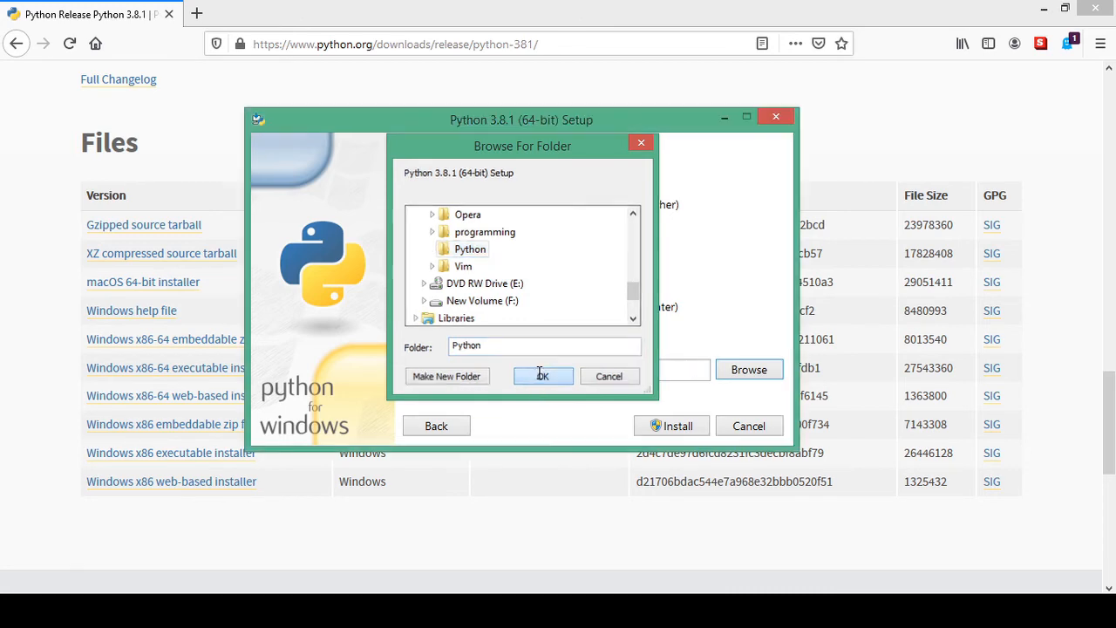
pyautogui.click(651, 422)
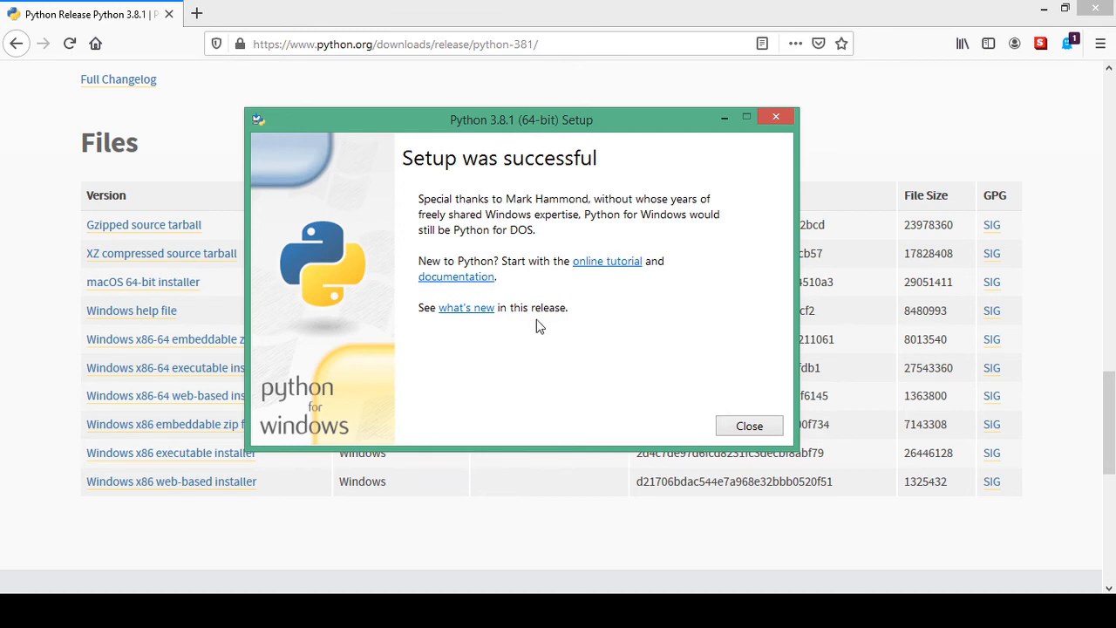
pyautogui.click(746, 428)
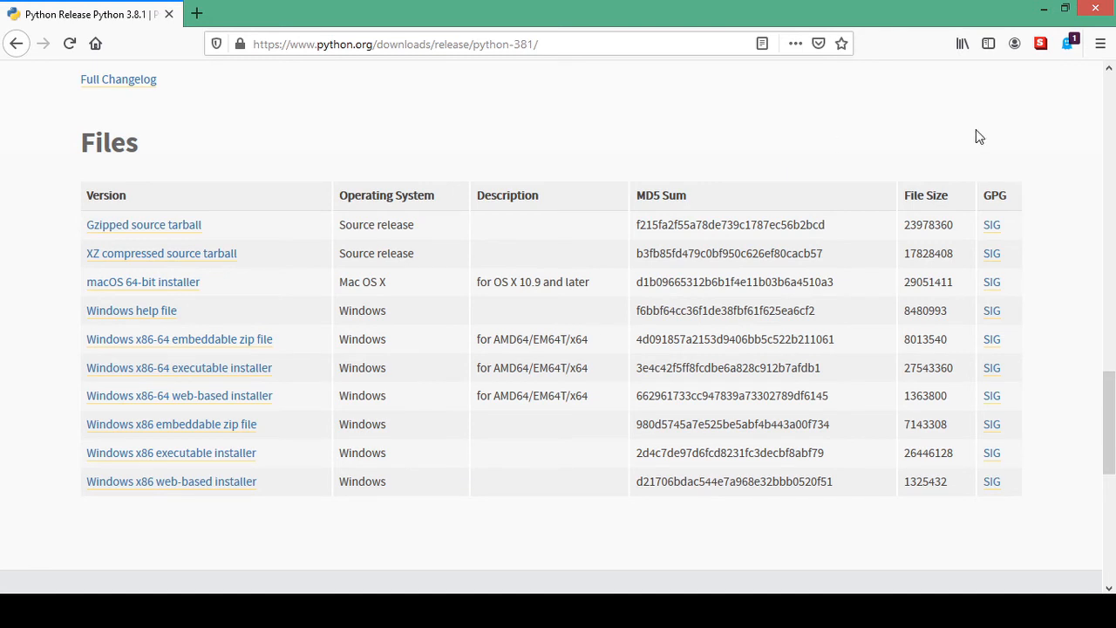
# Open Command Prompt by searching the system for "cmd" and check the installed Python with "python --version".
pyautogui.moveTo(1114, 2)
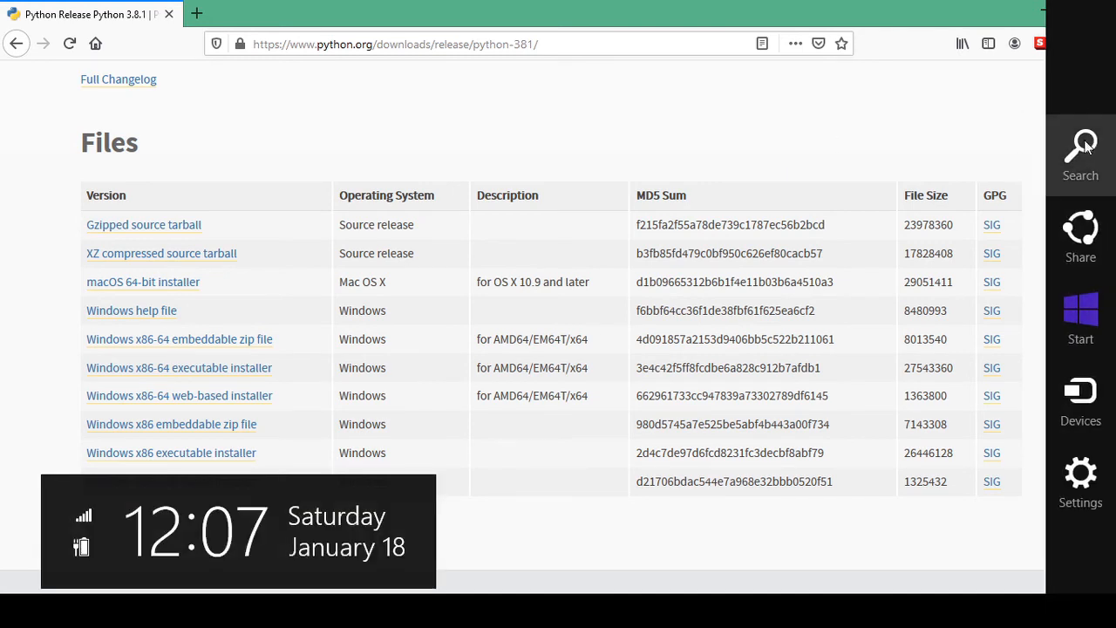
pyautogui.click(1085, 146)
pyautogui.write('cm')
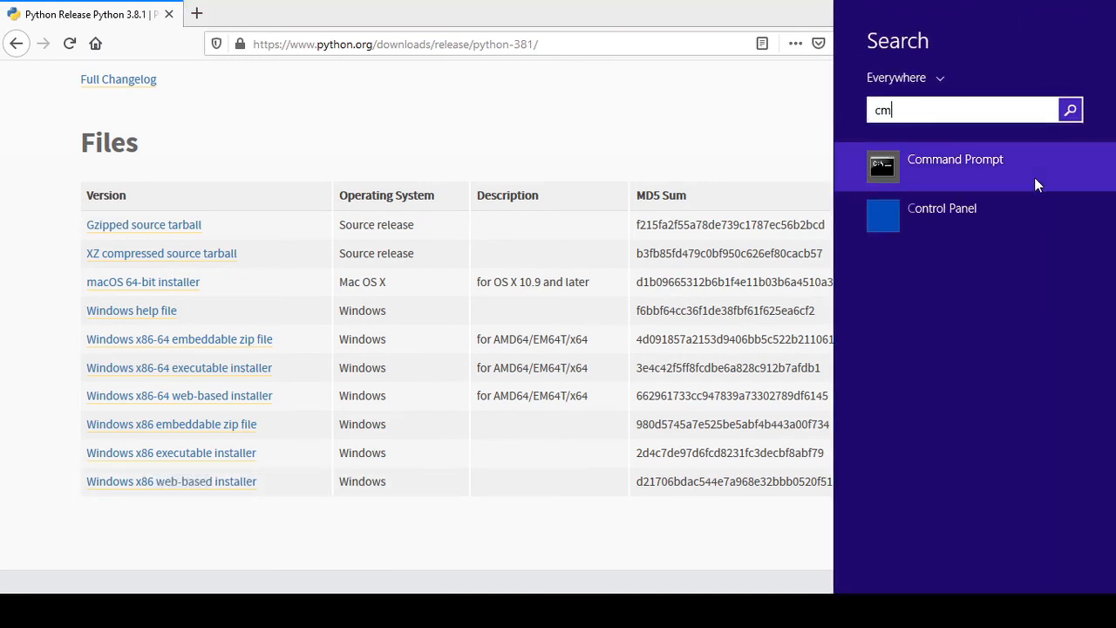
pyautogui.write('d')
pyautogui.press('Return')
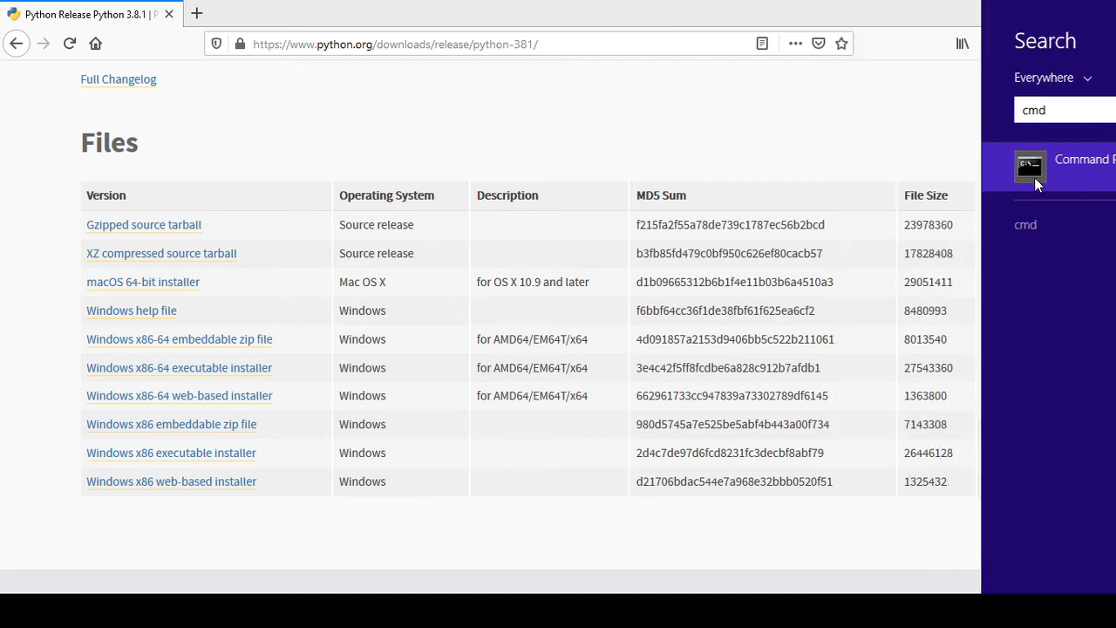
pyautogui.moveTo(411, 34); pyautogui.dragTo(639, 187)
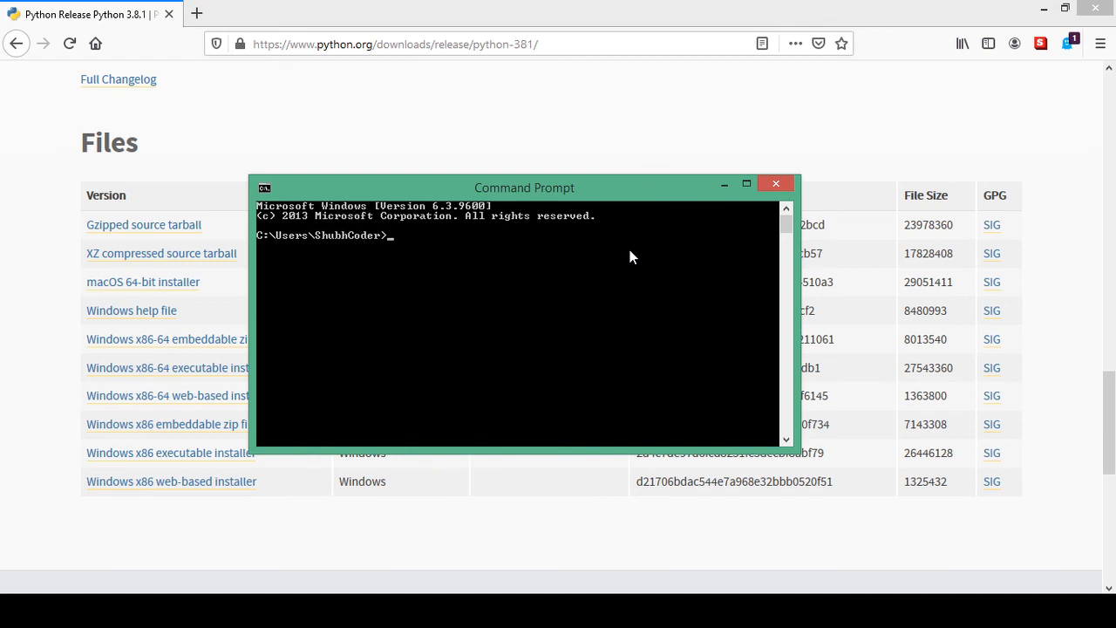
pyautogui.write('python --version')
pyautogui.press('Return')
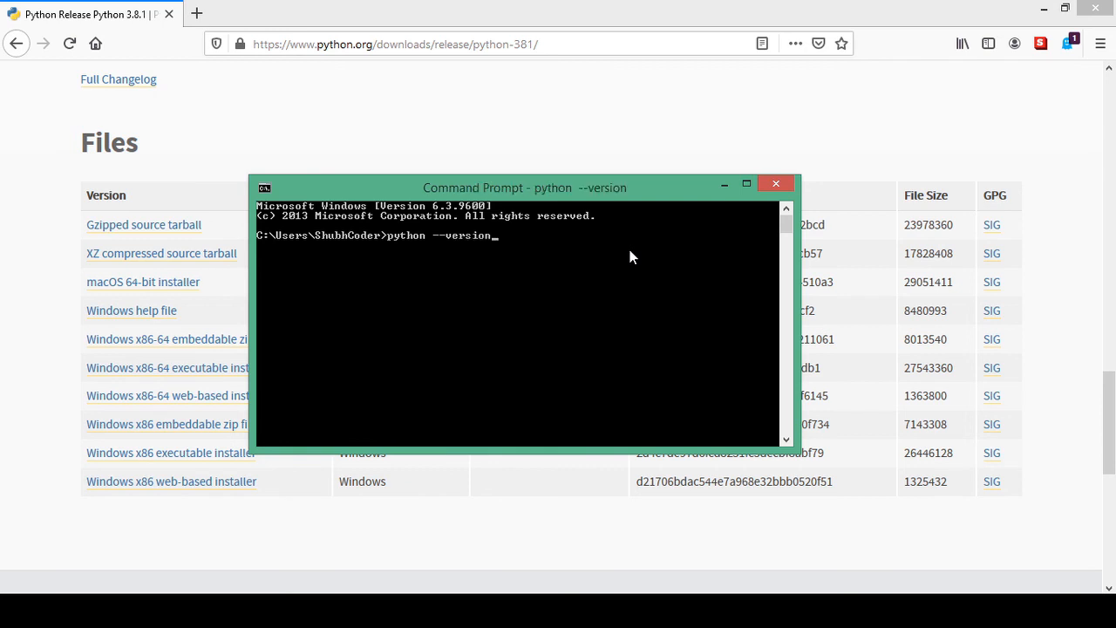